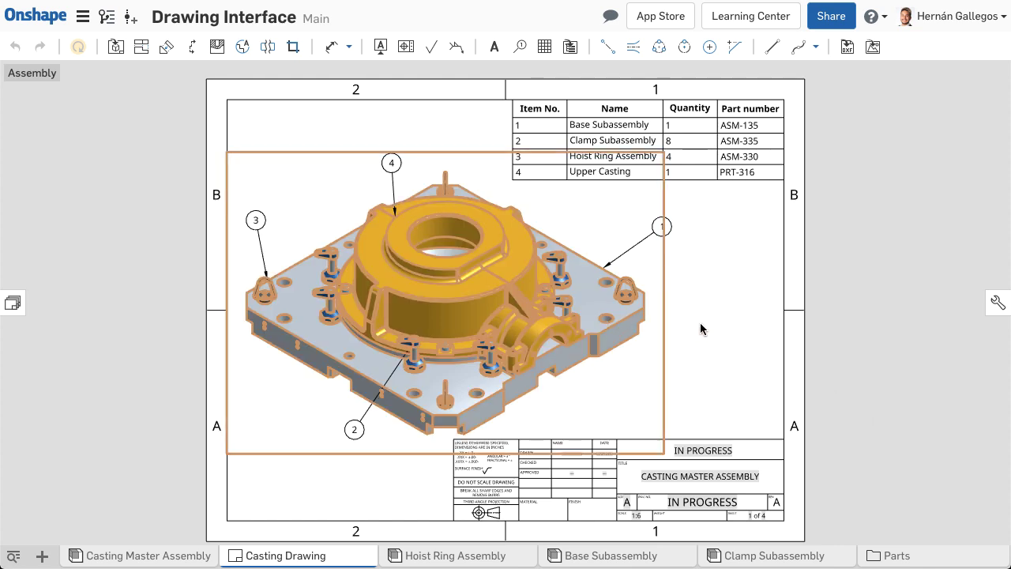
scroll(701, 327, down, 2)
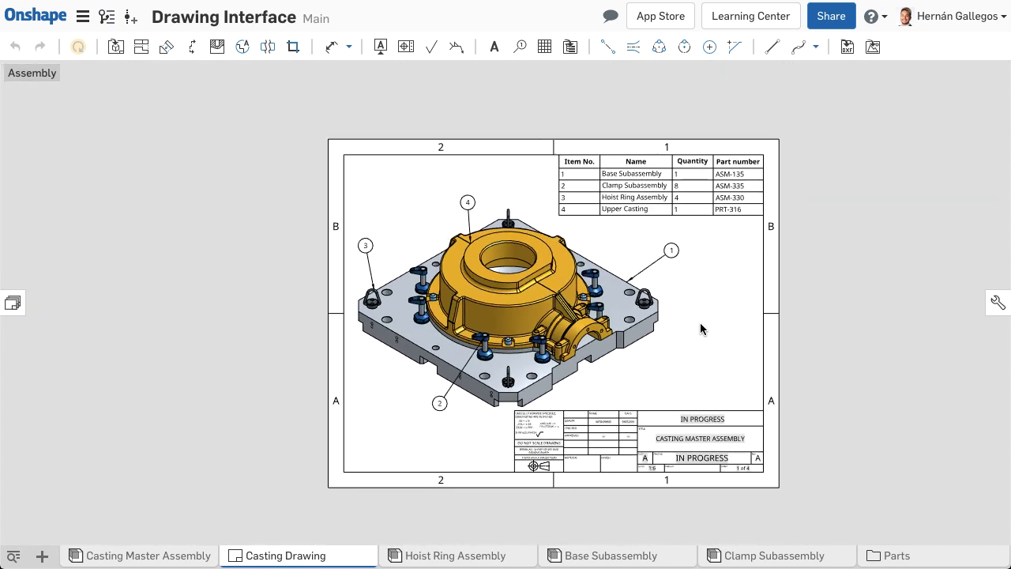
mouse_move(700, 323)
middle_down()
mouse_move(679, 362)
mouse_move(688, 307)
mouse_move(583, 310)
mouse_move(666, 320)
middle_up()
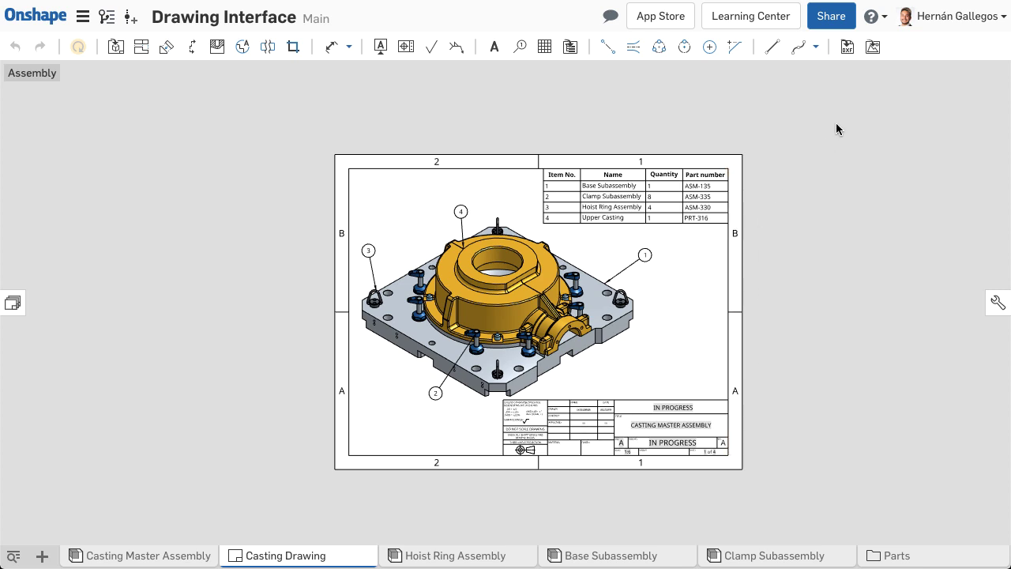
click(969, 24)
key(f)
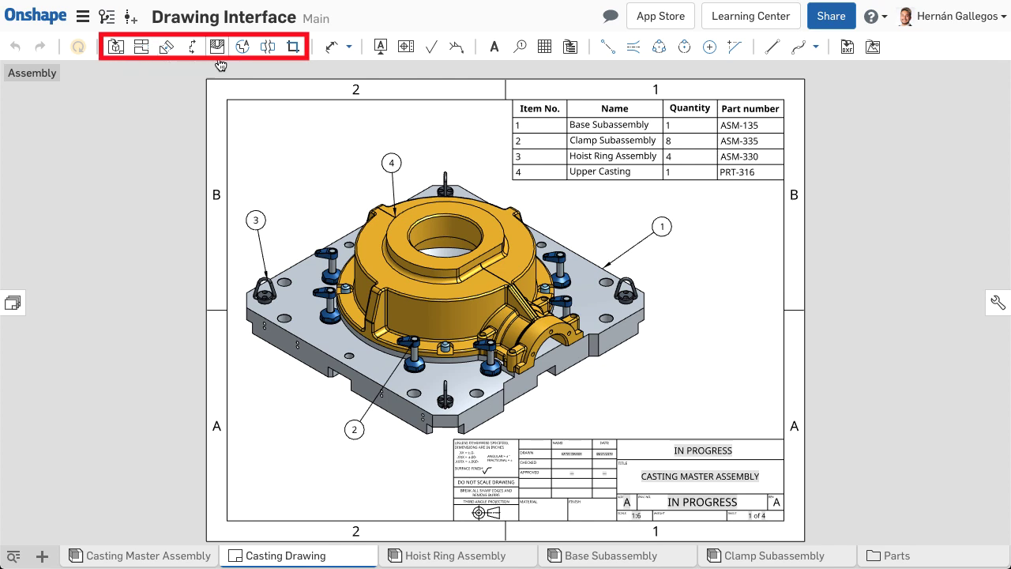
click(349, 48)
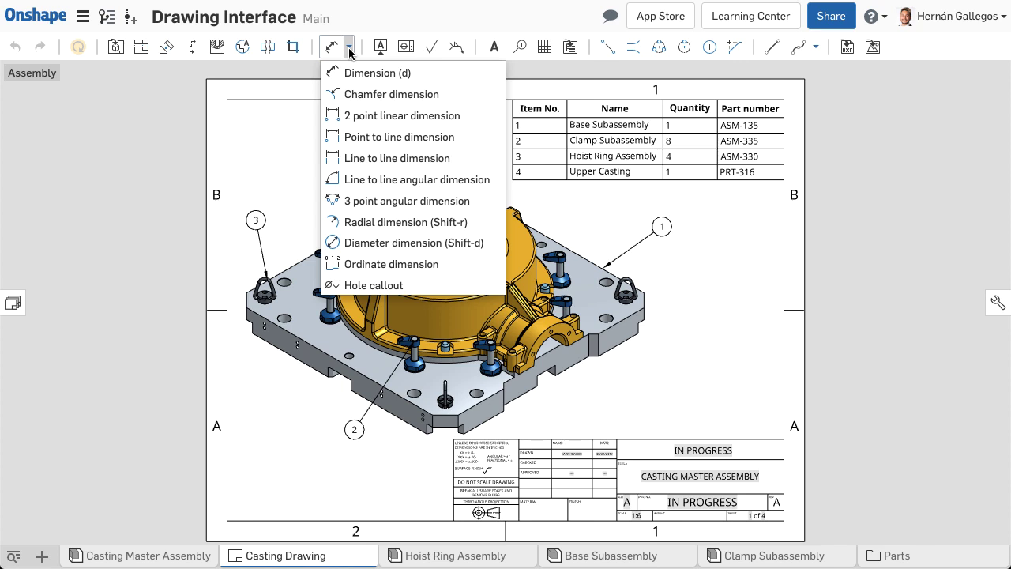
click(349, 49)
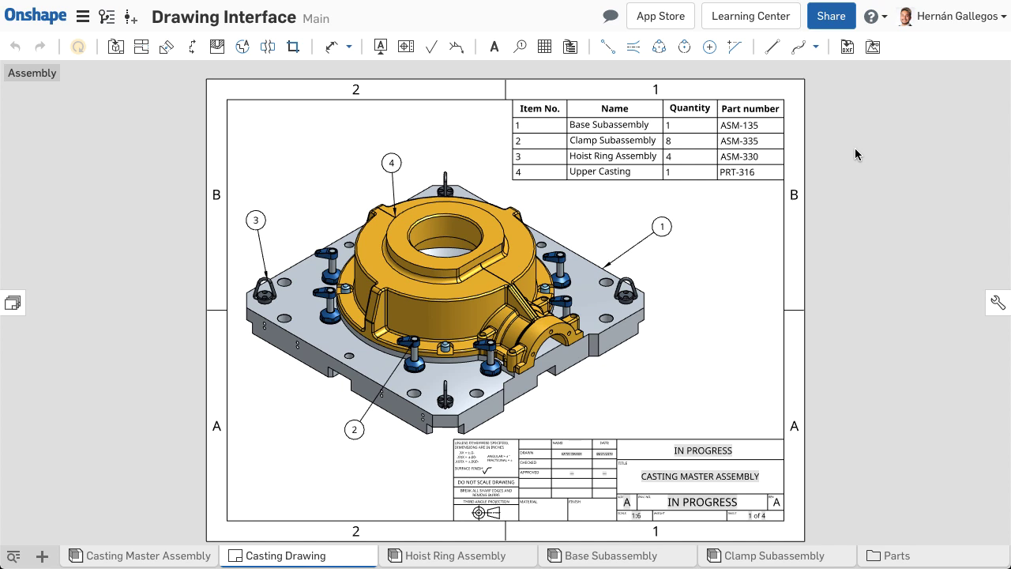
click(882, 32)
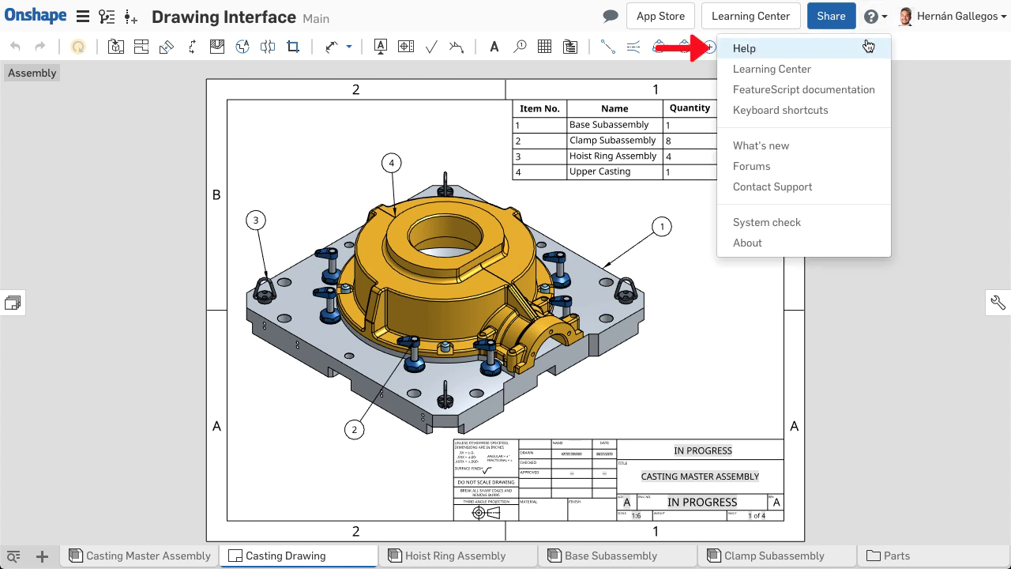
click(883, 23)
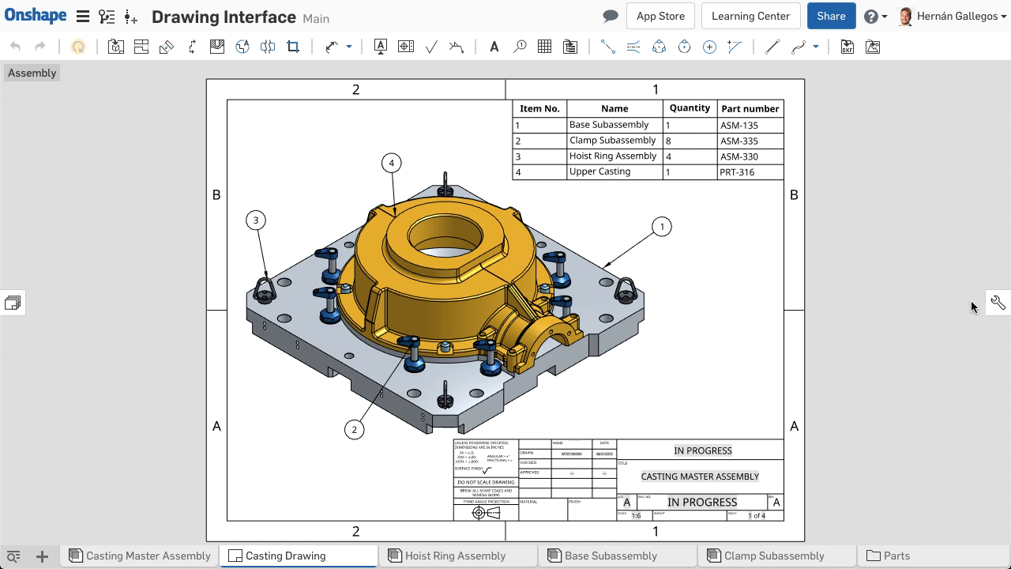
Review every category of the drawing properties, including units and precision, annotations, construction geometry and tables, and close them.
click(996, 302)
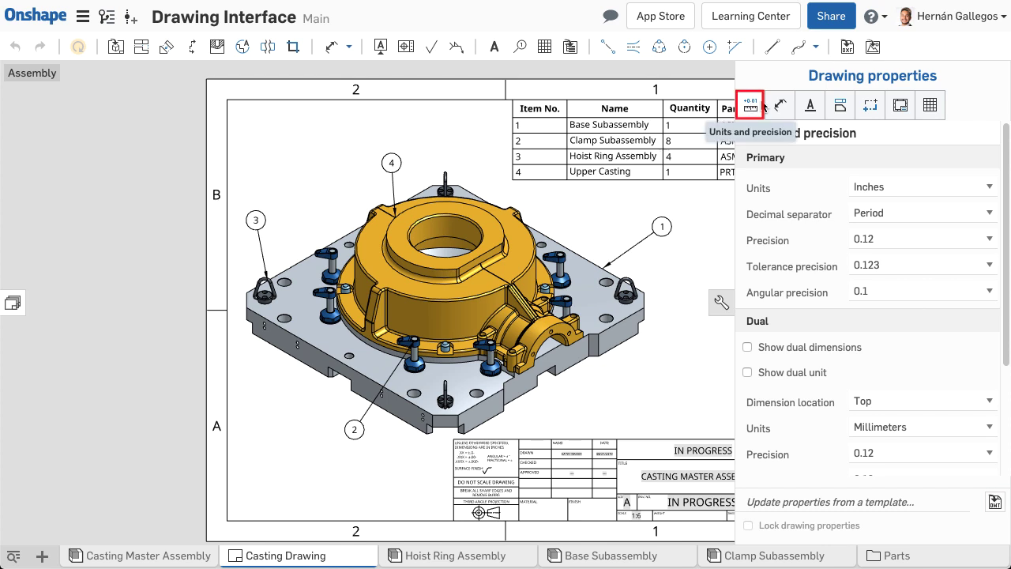
click(780, 105)
click(806, 101)
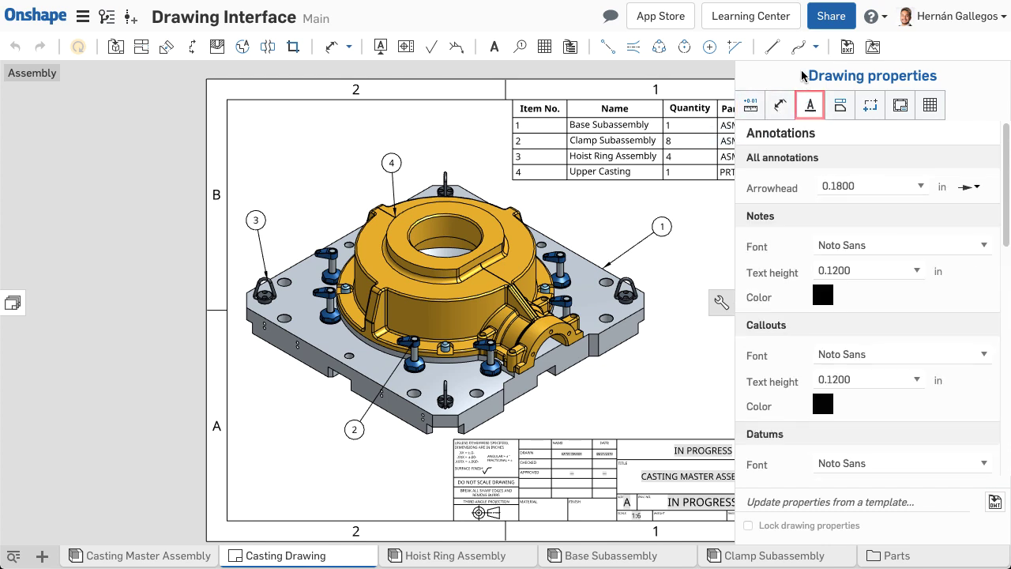
click(840, 105)
click(868, 107)
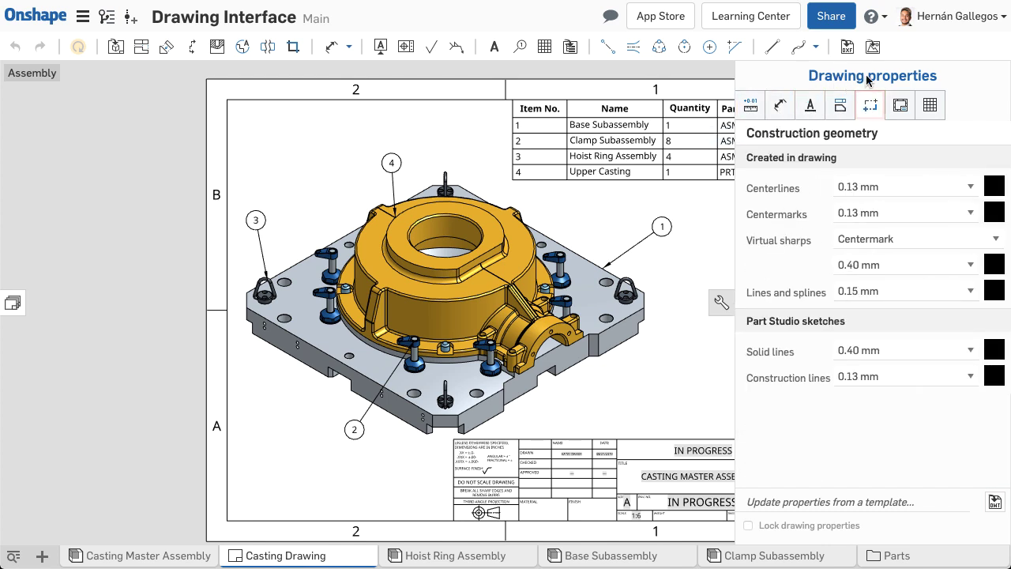
click(899, 105)
click(929, 105)
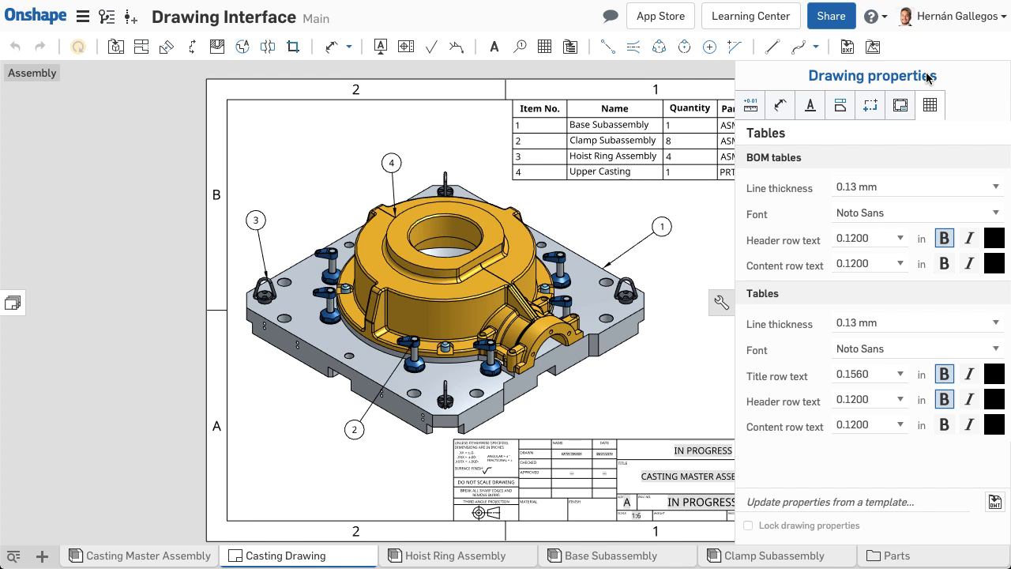
click(752, 109)
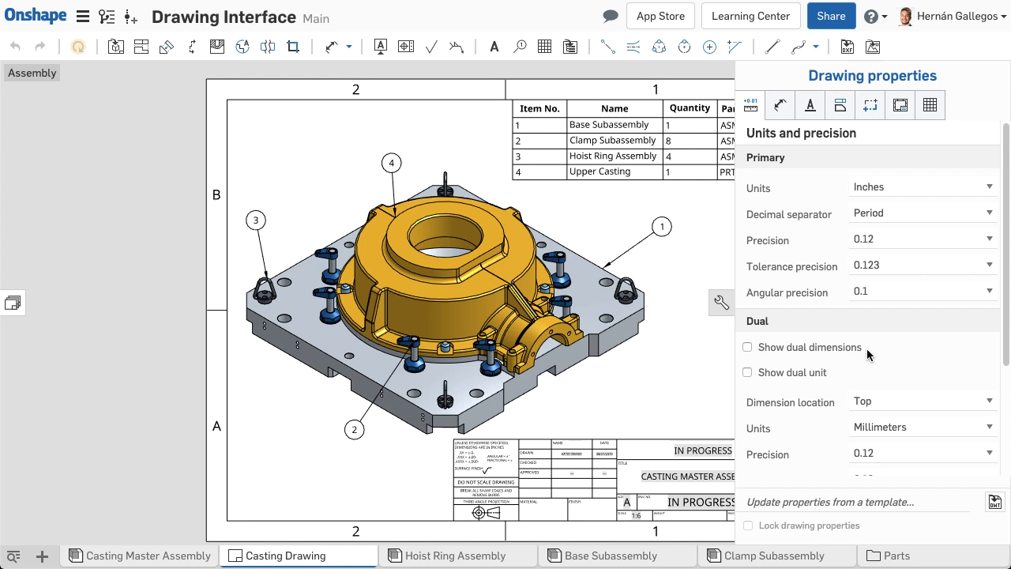
click(721, 301)
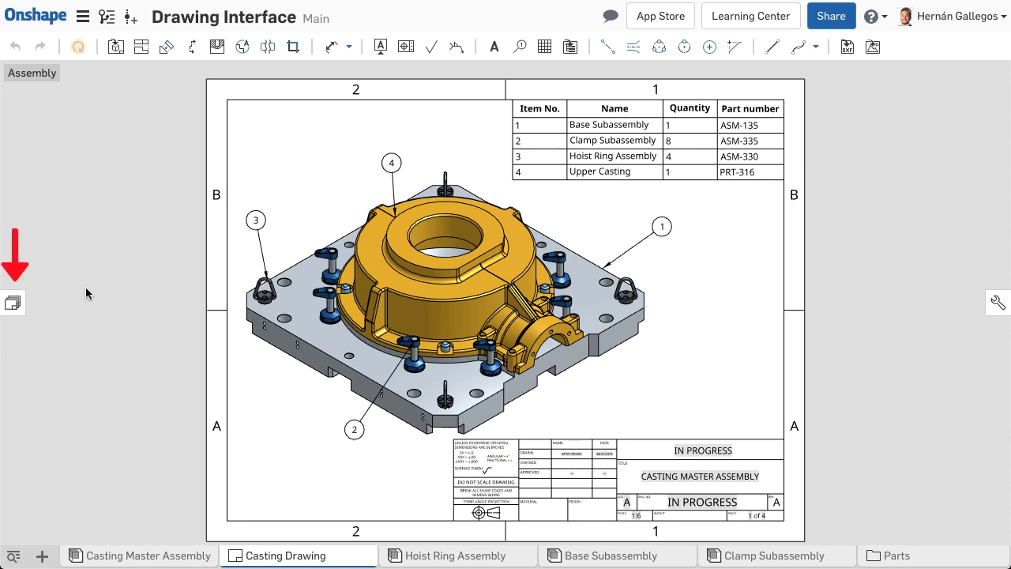
Show the drawing's list of sheets and switch to the Casting sheet.
click(16, 303)
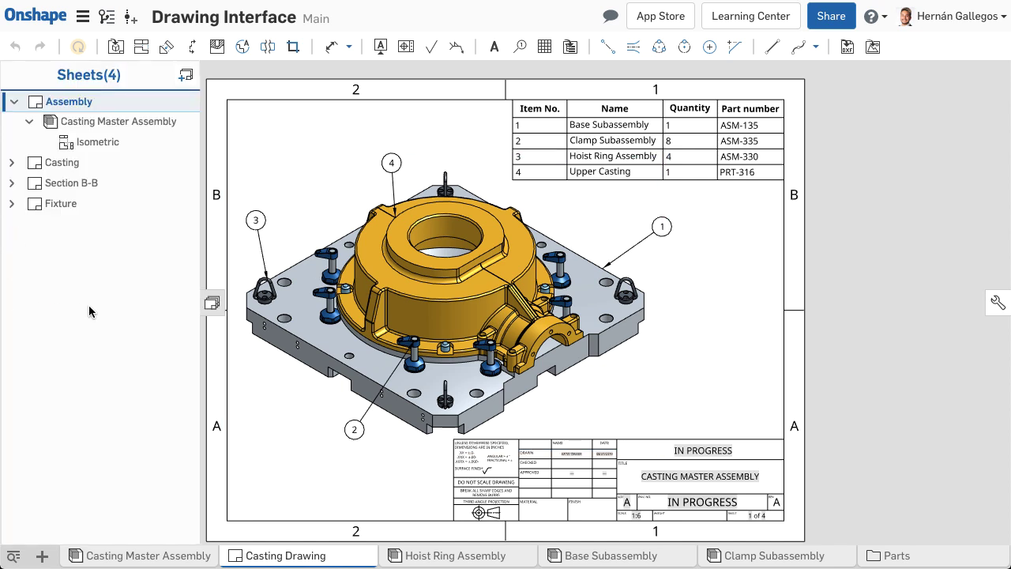
key(ctrl+s)
click(131, 163)
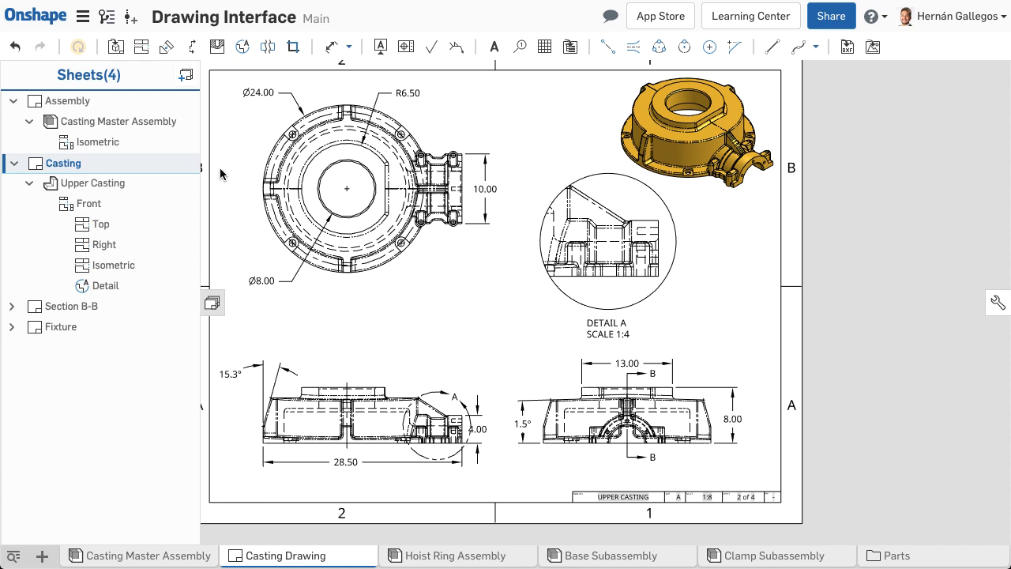
Review the Casting sheet's properties, including its scale, format, size and reference, and accept them.
right_click(465, 333)
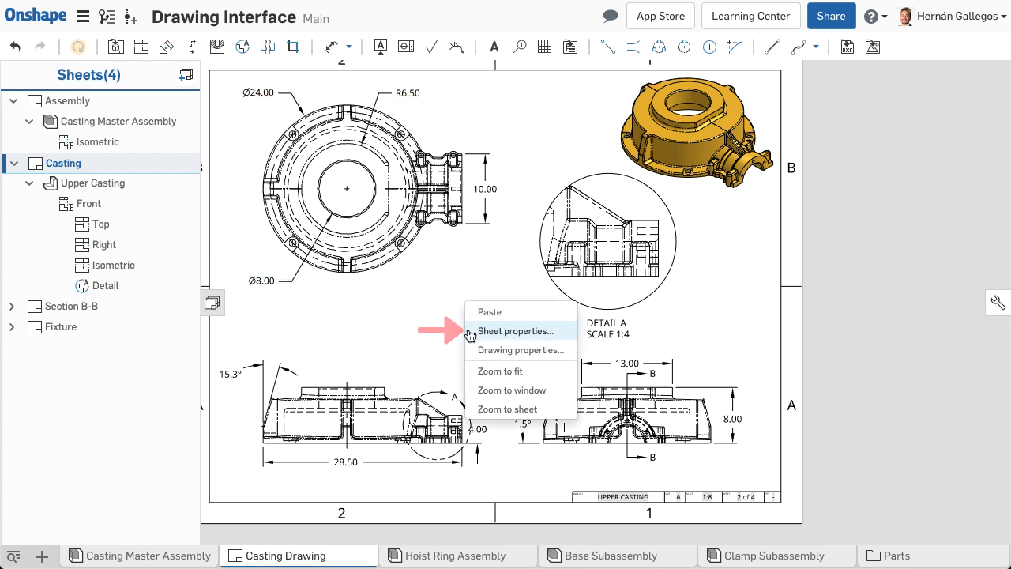
right_click(72, 166)
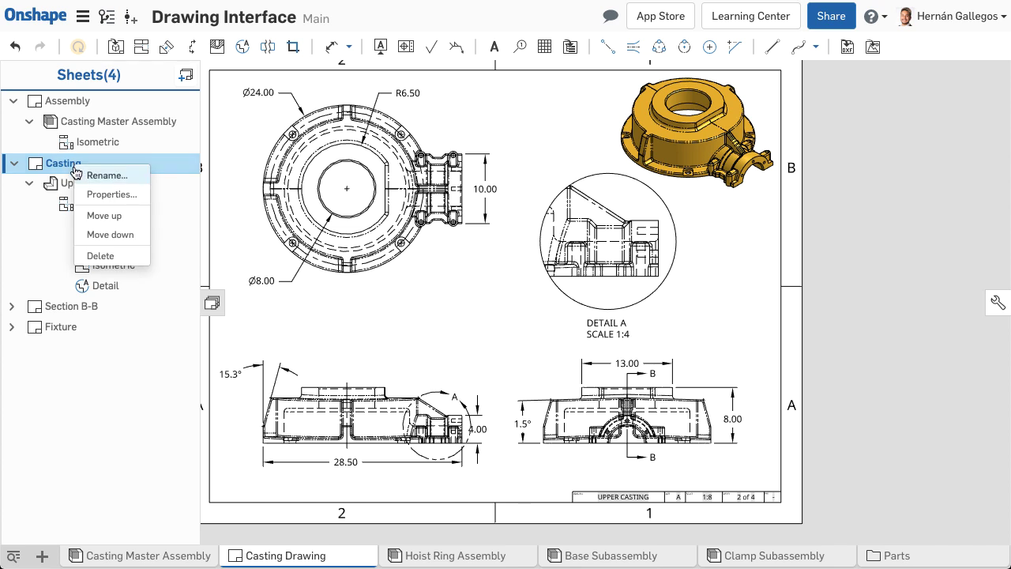
click(81, 195)
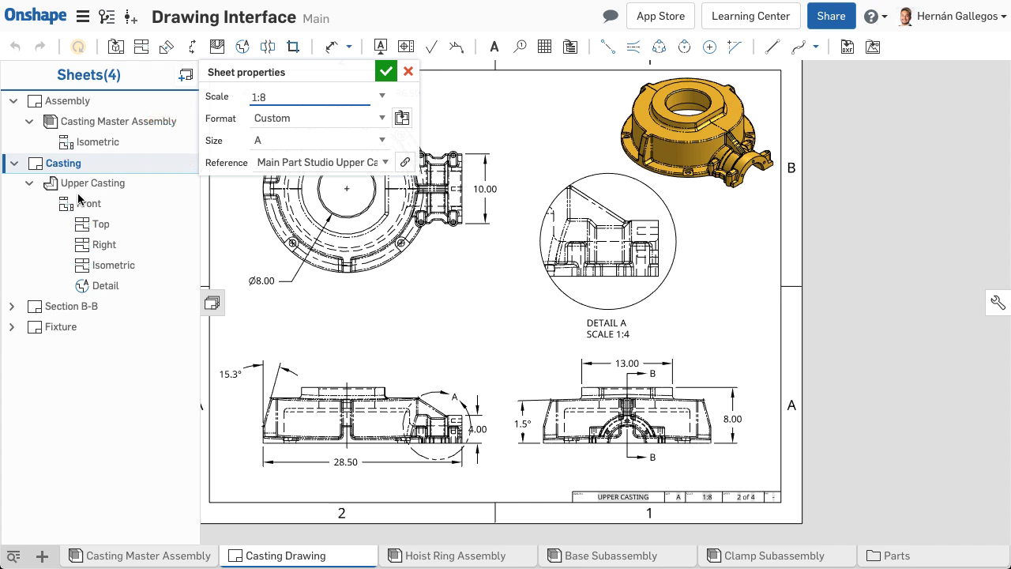
click(385, 71)
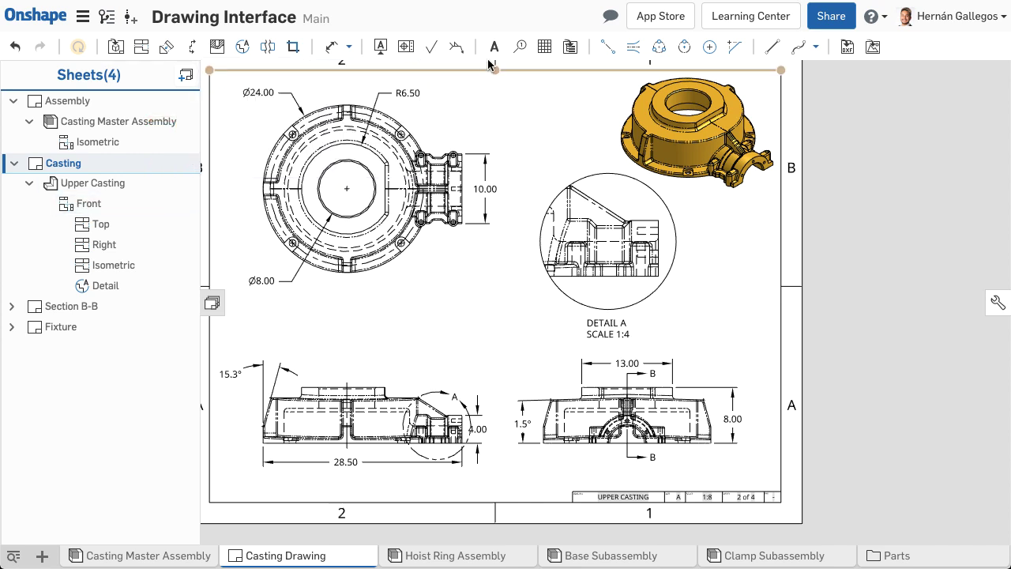
Add a note with a leader pointing to the lower edge of the Detail A view, linked to the part's Name property.
click(494, 47)
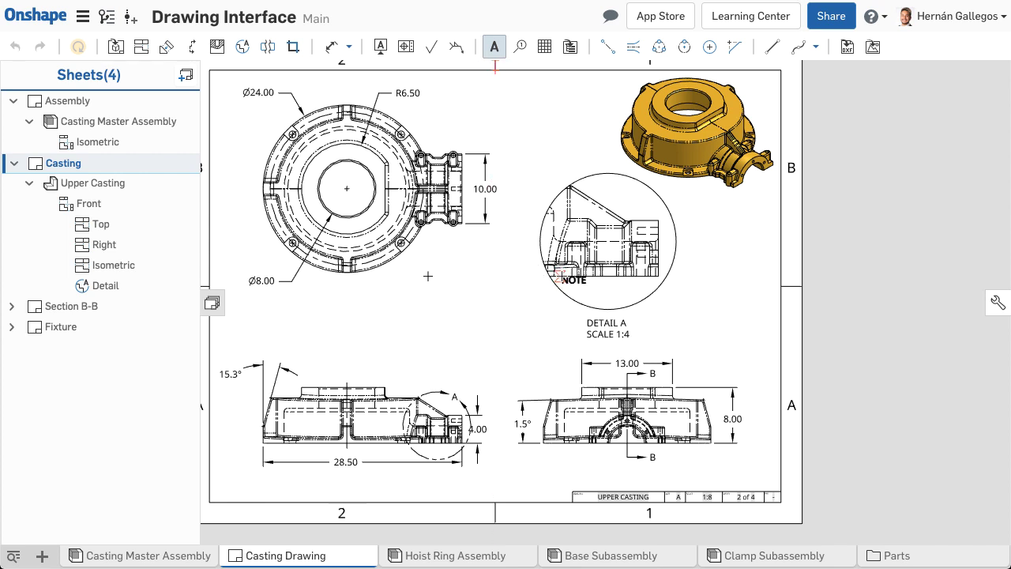
click(536, 292)
click(497, 319)
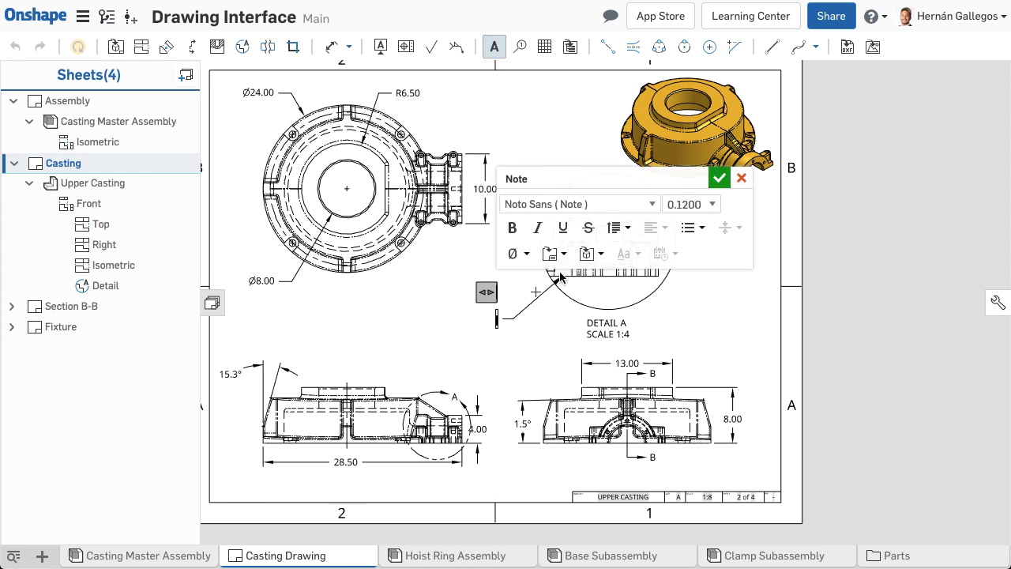
click(600, 254)
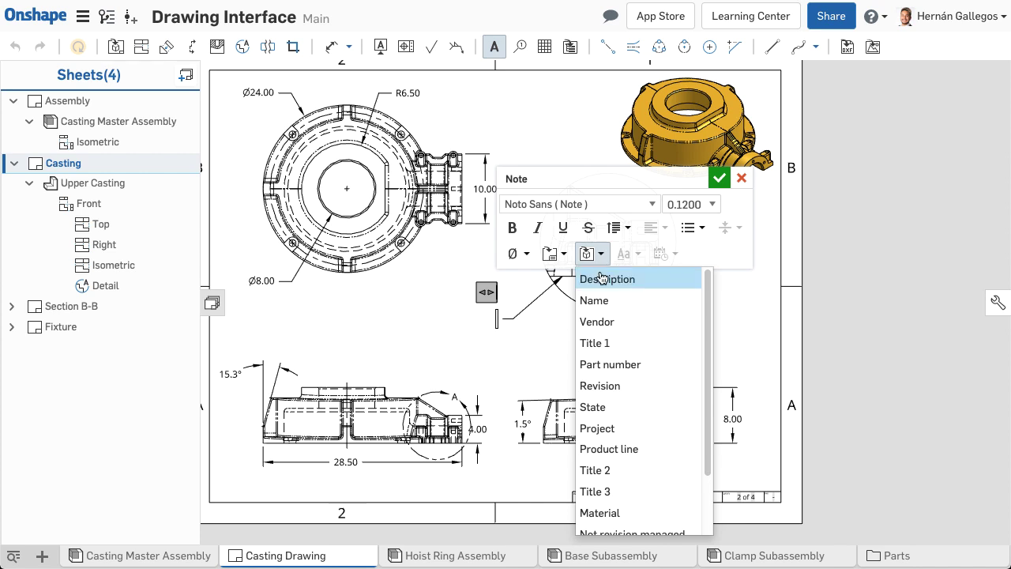
click(598, 300)
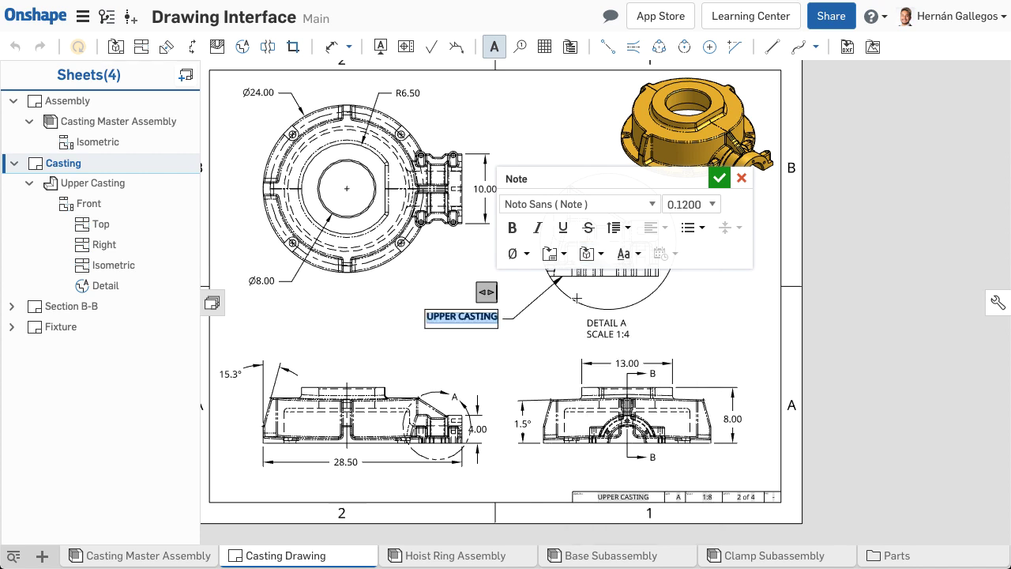
click(719, 180)
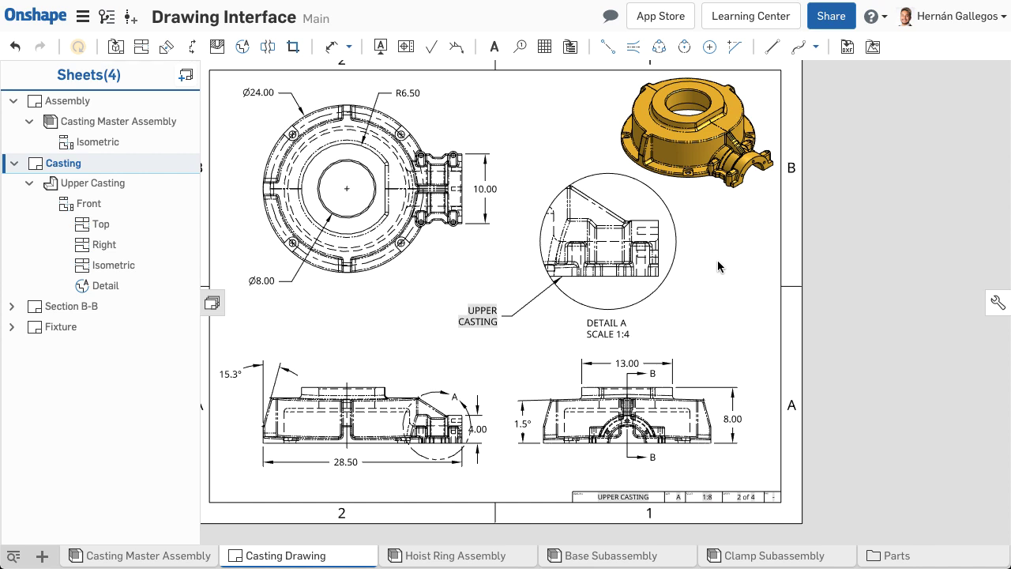
Review the Top view's properties on the Casting sheet, accept them and switch back to the Assembly sheet.
right_click(367, 238)
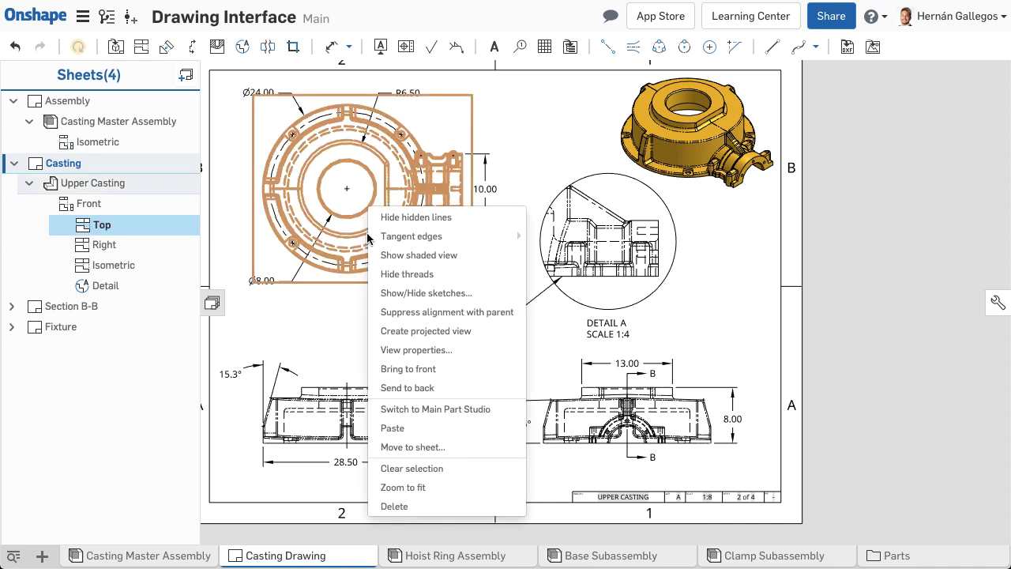
click(374, 355)
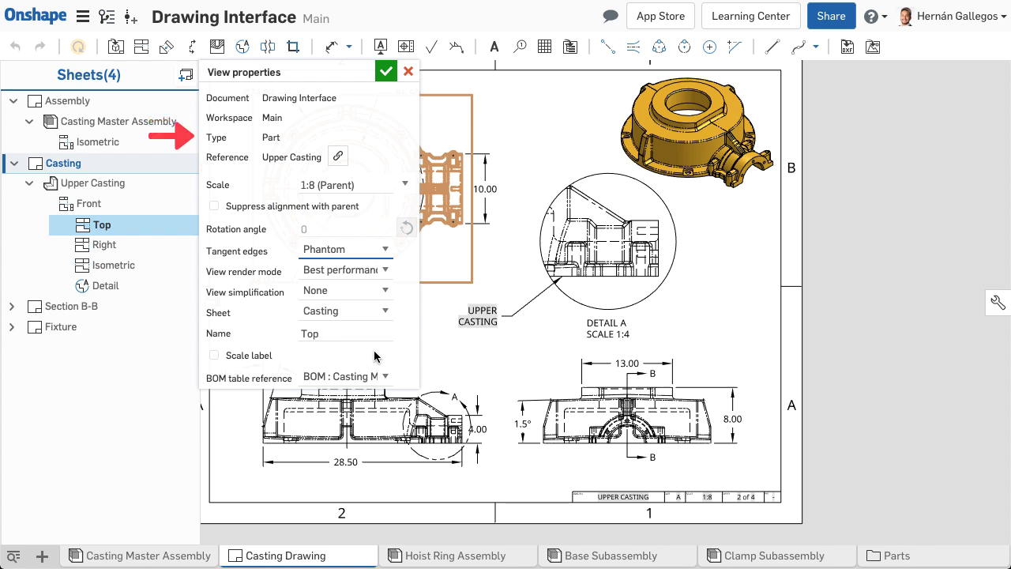
click(386, 72)
click(73, 103)
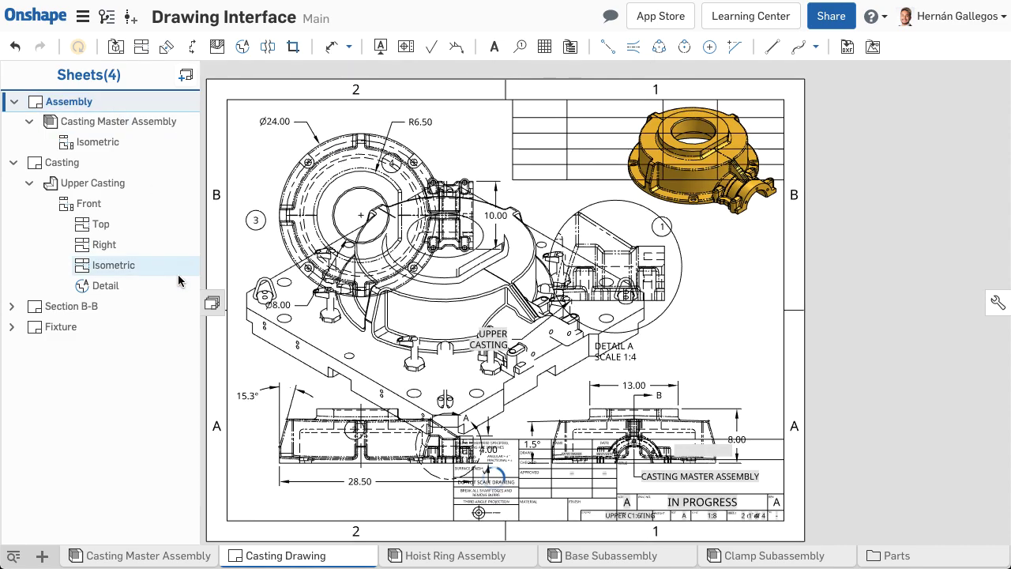